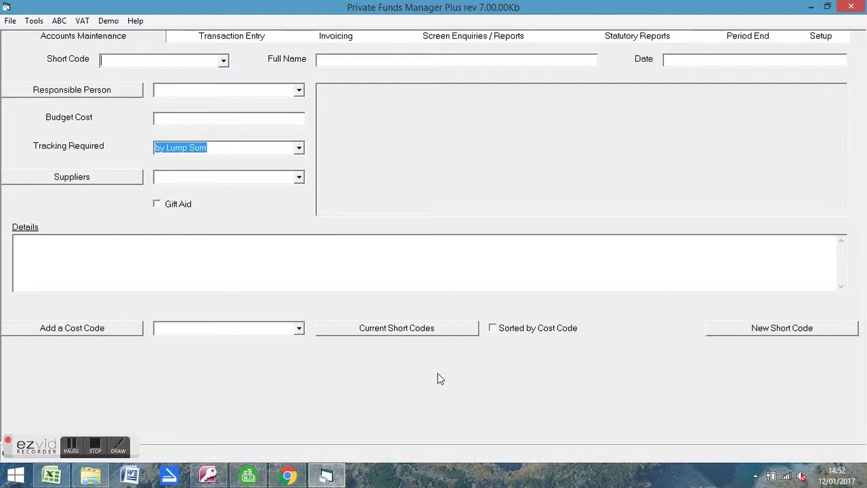
# Start a refund entry for short code AFTER, declining full and overpayment refunds for everyone, and list all students.
pyautogui.click(245, 37)
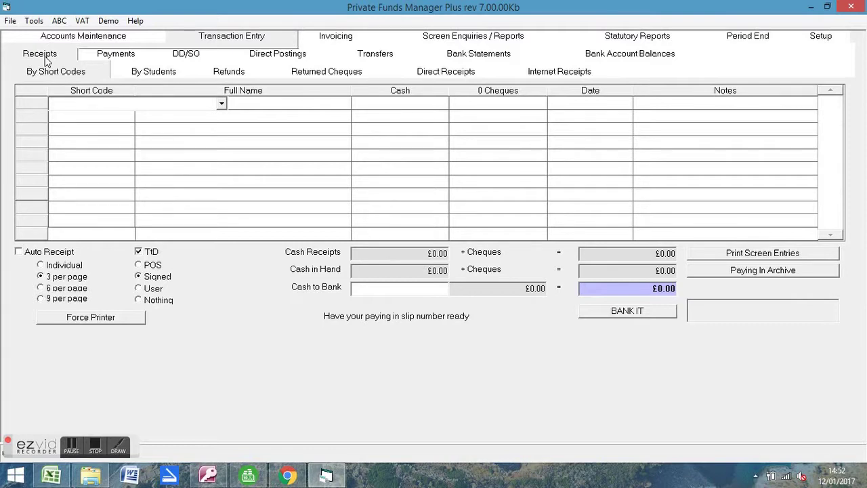
pyautogui.click(236, 75)
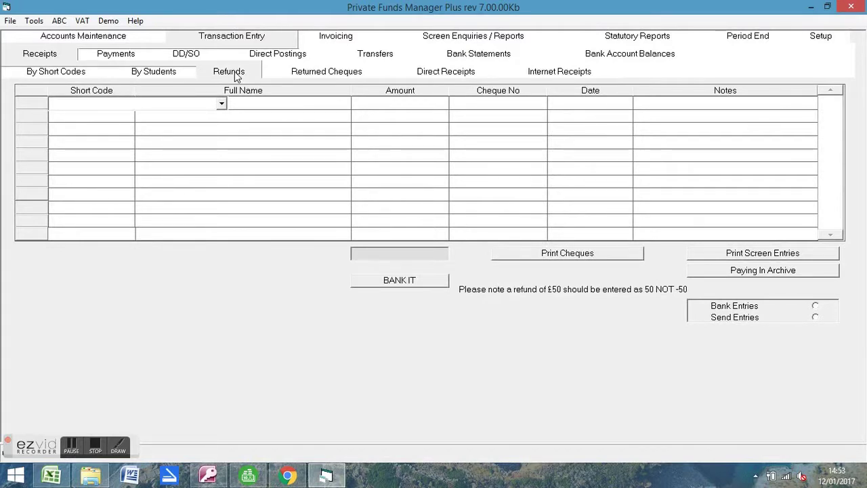
pyautogui.write('AFTER')
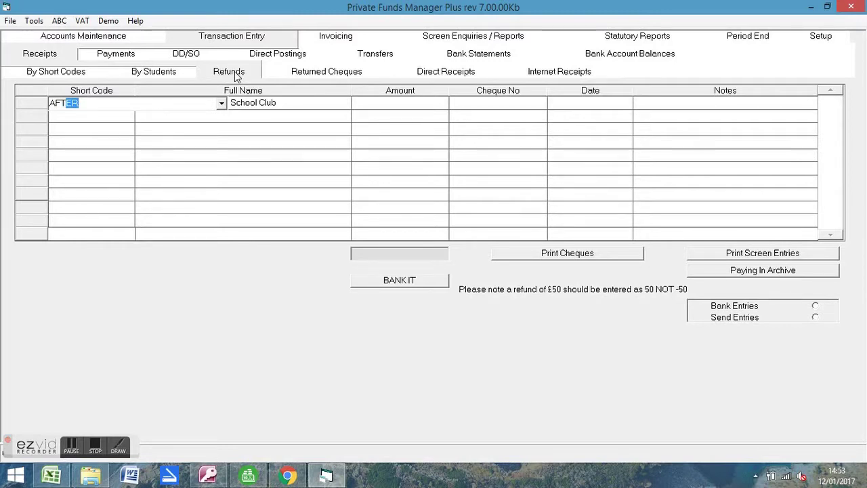
pyautogui.press('Return')
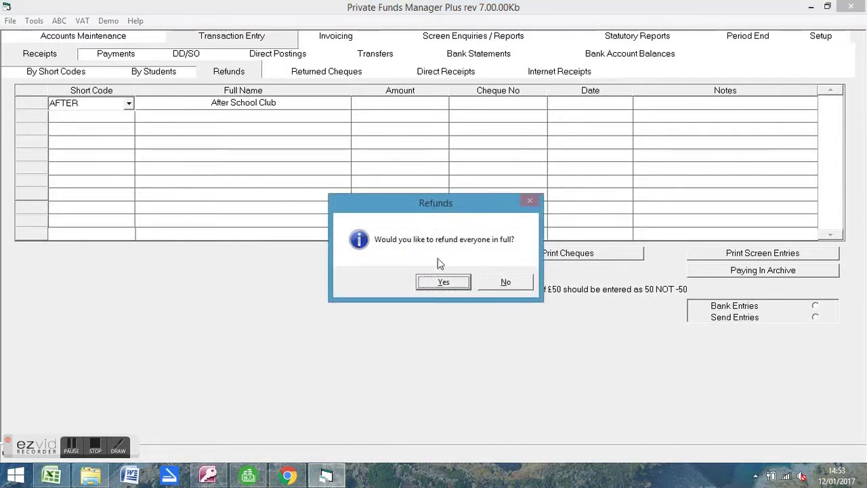
pyautogui.click(505, 282)
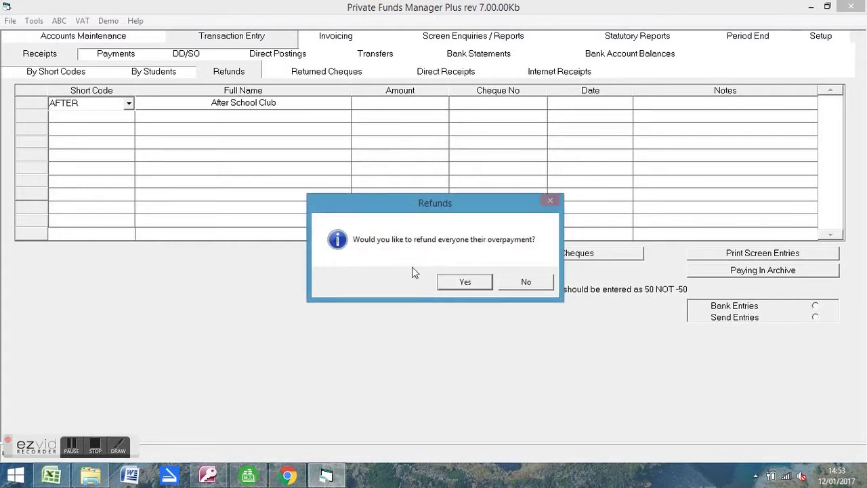
pyautogui.click(525, 282)
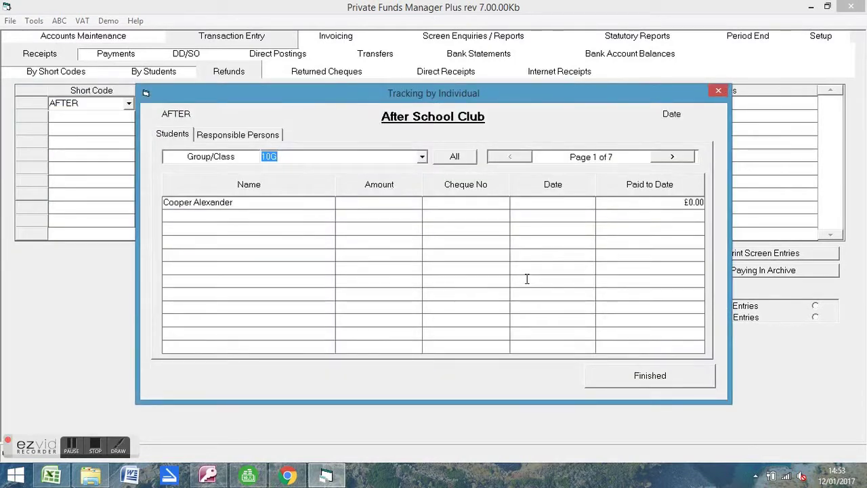
pyautogui.click(457, 164)
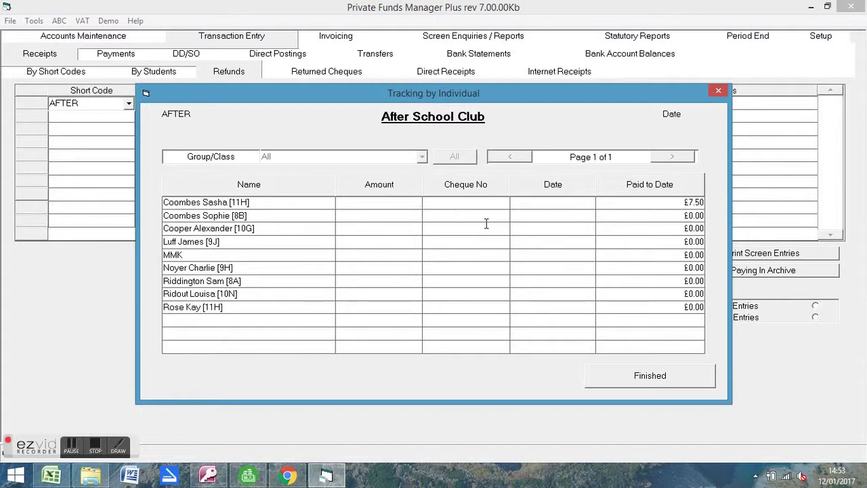
# Enter a £7.50 refund for the first listed student in class 11H with cheque number 128901.
pyautogui.write('7.50')
pyautogui.press('Tab')
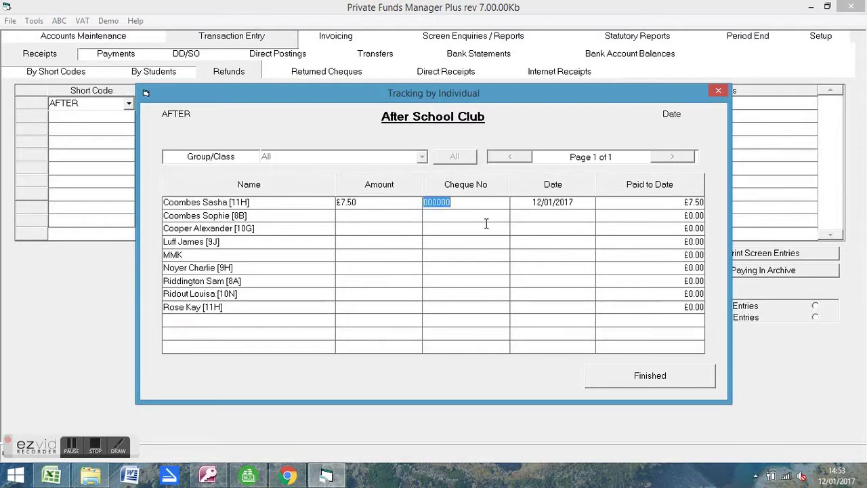
pyautogui.write('128901')
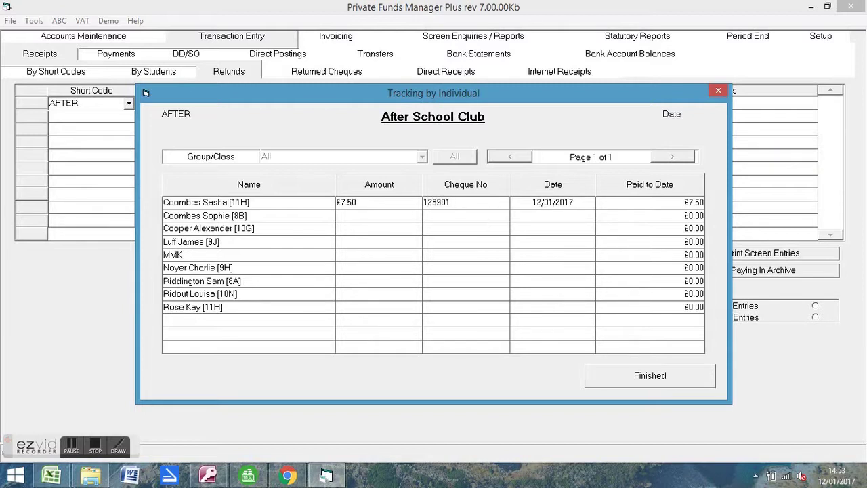
# Replace the student's cheque number with C for Cash and finish the individual tracking entry.
pyautogui.press('BackSpace')
pyautogui.press('BackSpace')
pyautogui.press('BackSpace')
pyautogui.press('BackSpace')
pyautogui.press('BackSpace')
pyautogui.press('BackSpace')
pyautogui.write('Cash')
pyautogui.click(485, 223)
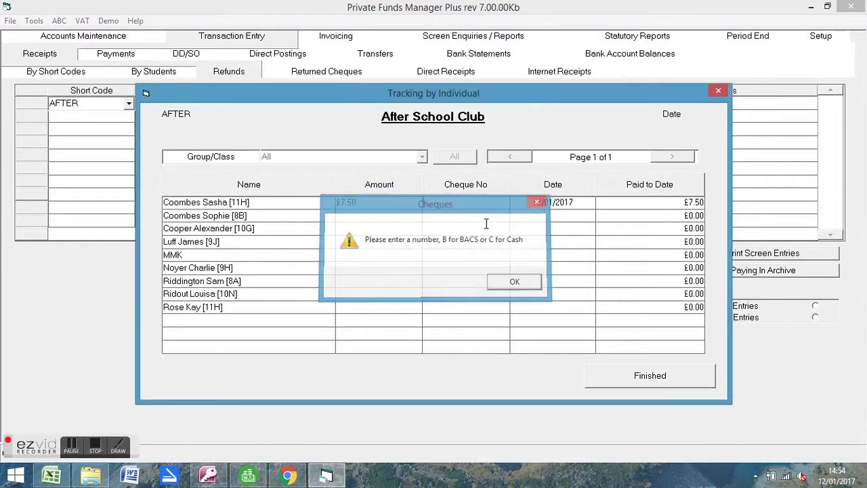
pyautogui.press('Return')
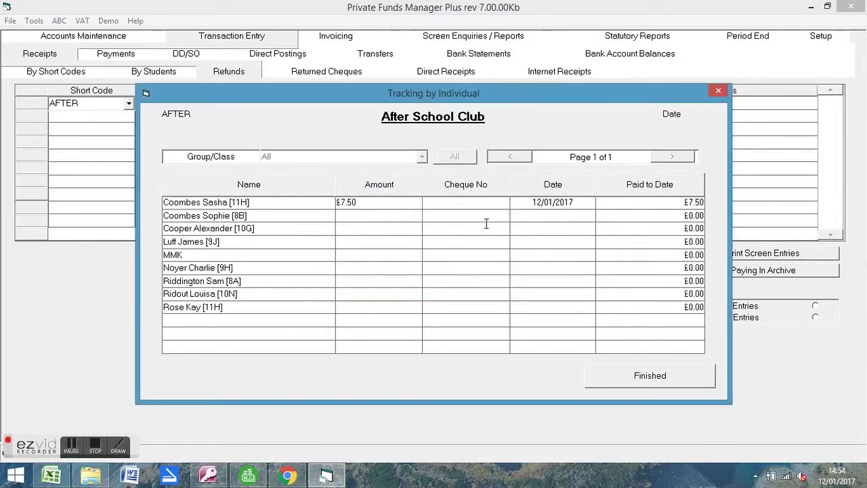
pyautogui.write('c')
pyautogui.click(644, 379)
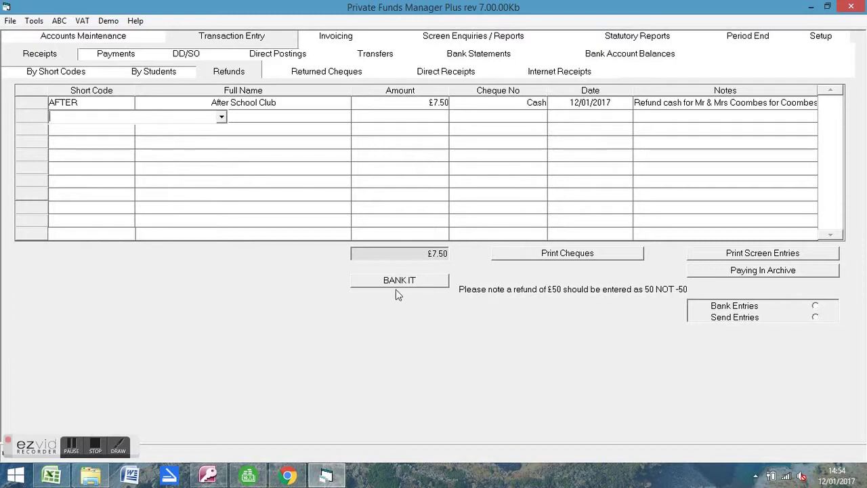
pyautogui.click(428, 286)
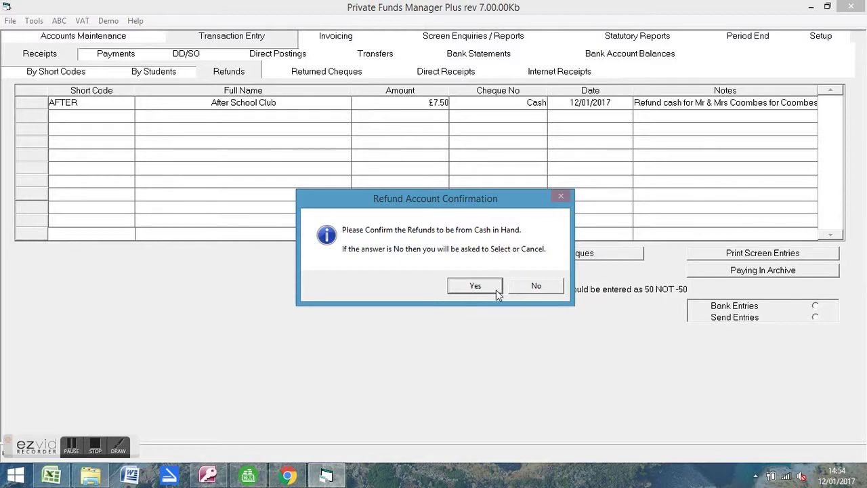
pyautogui.click(529, 287)
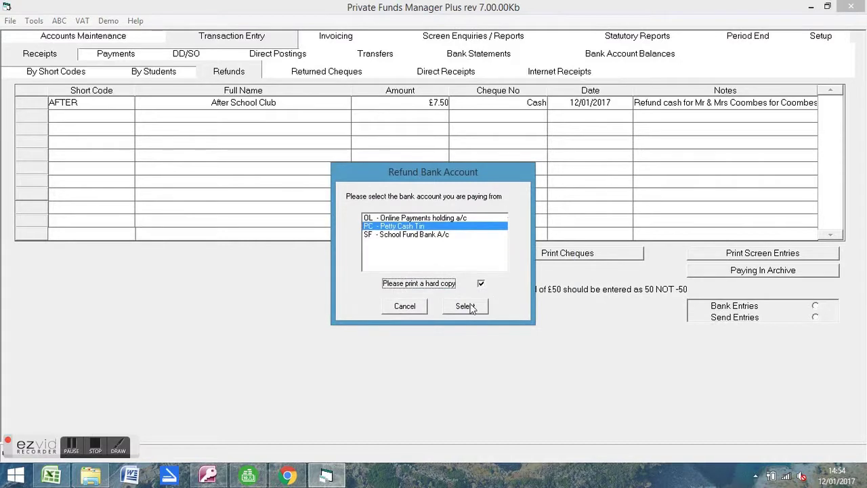
pyautogui.click(394, 309)
# Try P and 999P as the cheque number of the AFTER refund row and reset it to Cash.
pyautogui.click(500, 104)
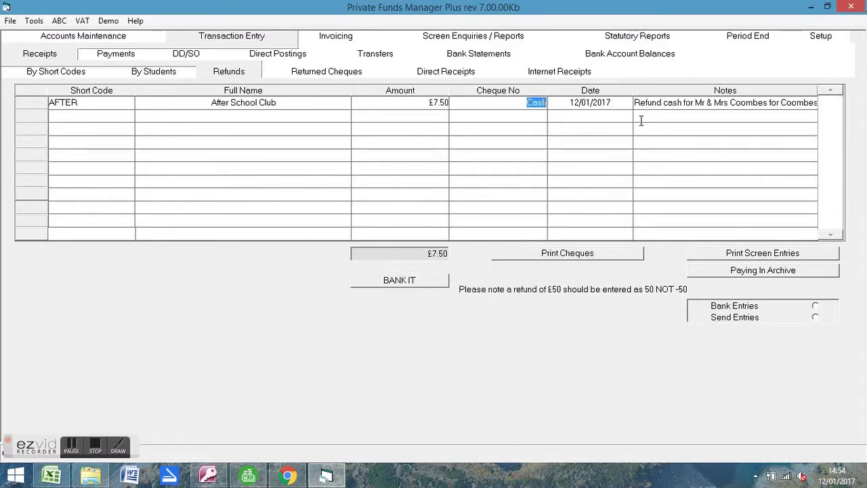
pyautogui.write('P')
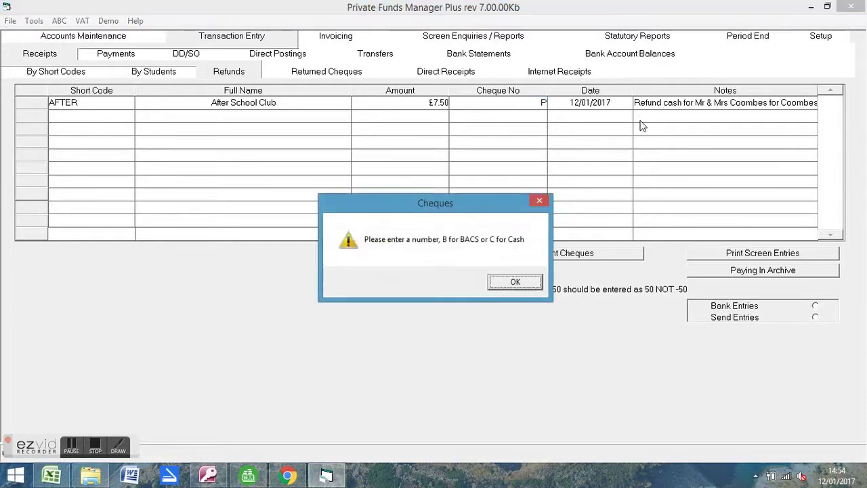
pyautogui.press('Return')
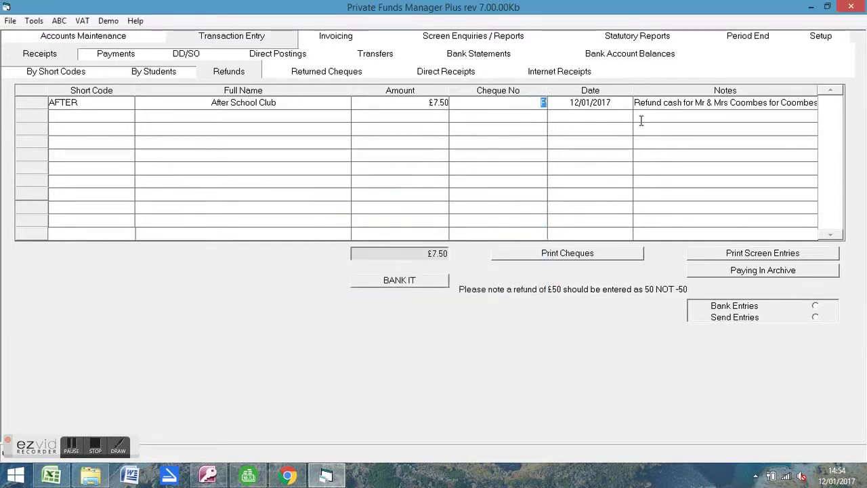
pyautogui.write('1')
pyautogui.write('999P')
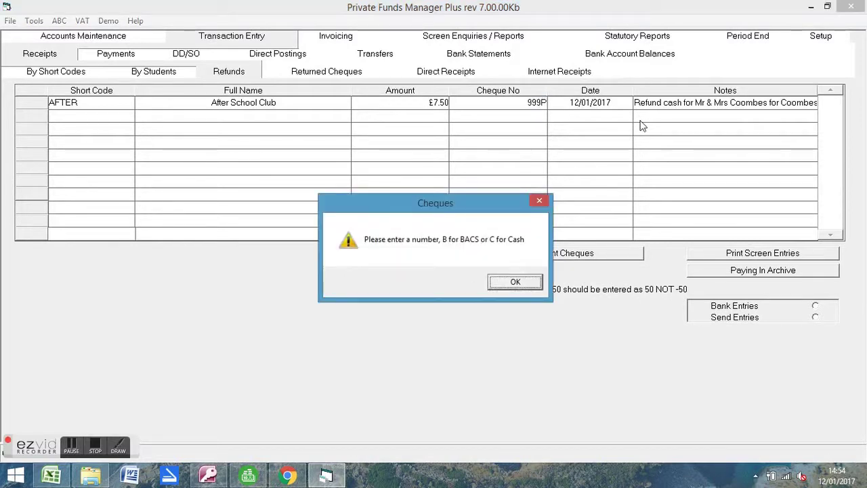
pyautogui.press('Return')
pyautogui.press('BackSpace')
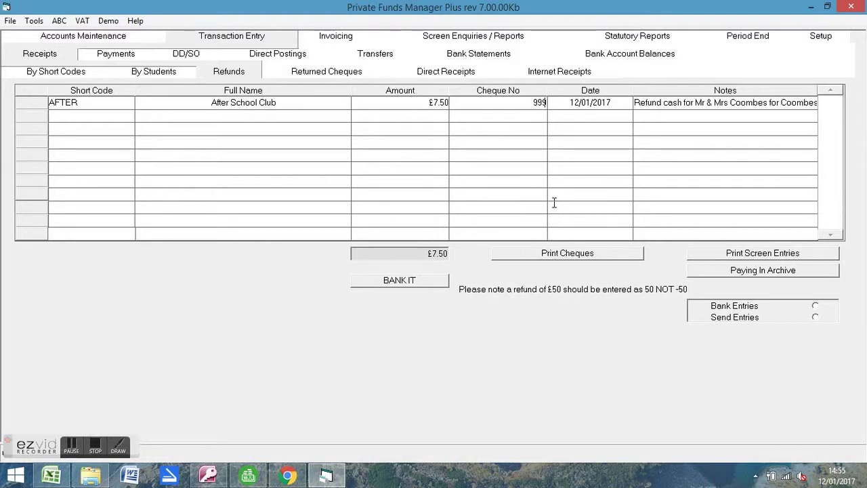
pyautogui.press('BackSpace')
pyautogui.press('BackSpace')
pyautogui.press('BackSpace')
pyautogui.write('Cash')
# Bank the After School Club refund from Cash in Hand and close the refund listing.
pyautogui.click(434, 280)
pyautogui.click(473, 287)
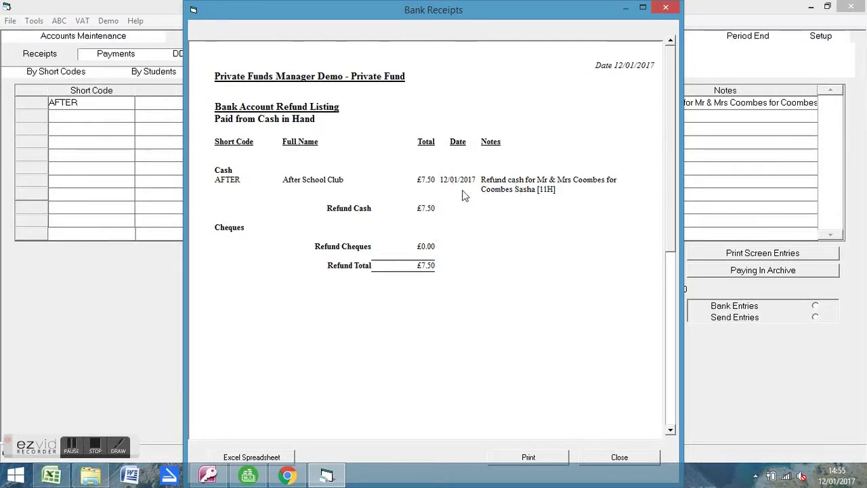
pyautogui.click(632, 458)
pyautogui.click(501, 290)
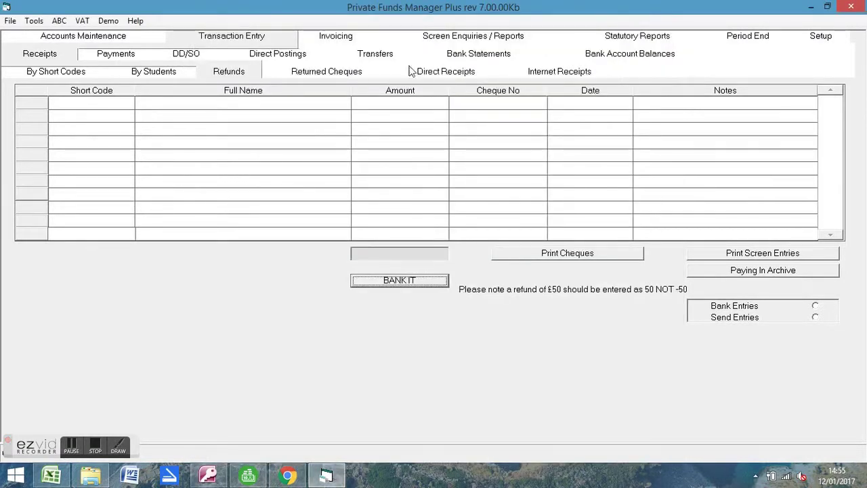
# View the individual transaction listing for the refunded 11H student to check the After School Club refund, and close it.
pyautogui.click(440, 39)
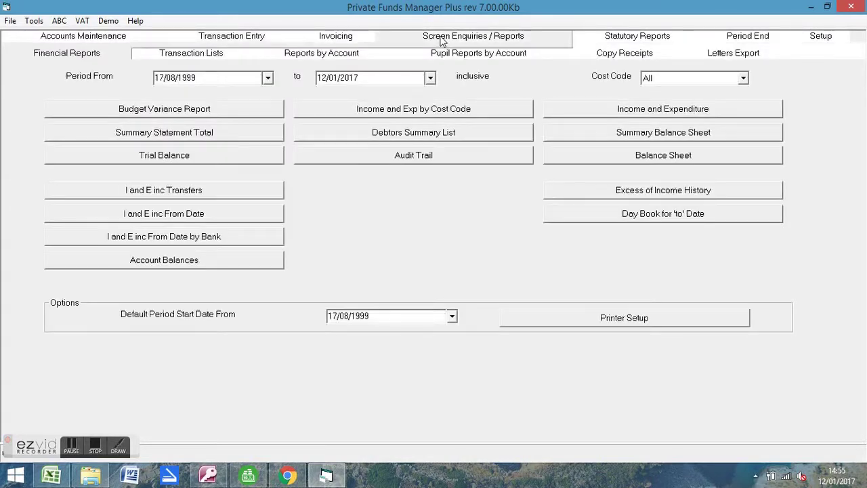
pyautogui.click(193, 54)
pyautogui.click(472, 218)
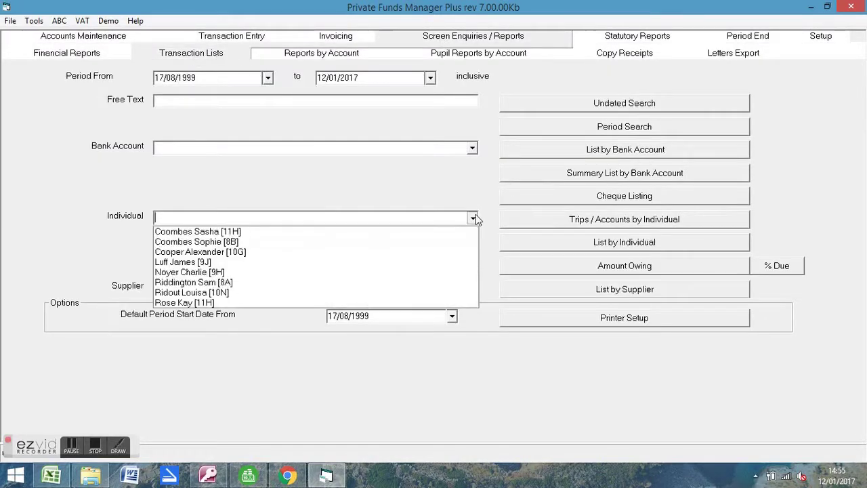
pyautogui.click(196, 231)
pyautogui.click(623, 242)
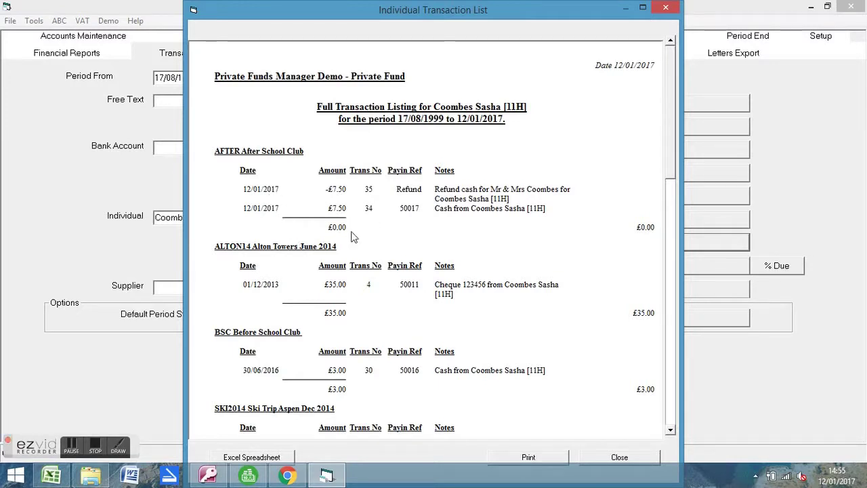
pyautogui.click(618, 457)
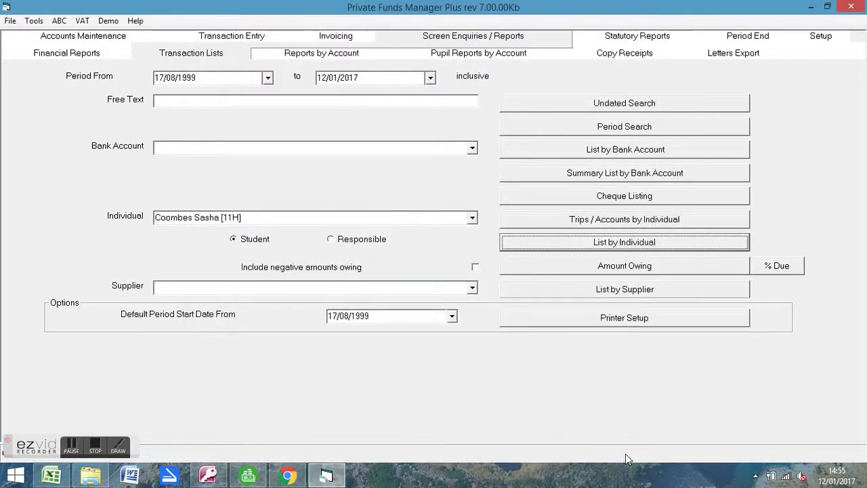
# Start a refund entry for short code SKI2014, declining the refund-everyone options, and list all students.
pyautogui.click(229, 37)
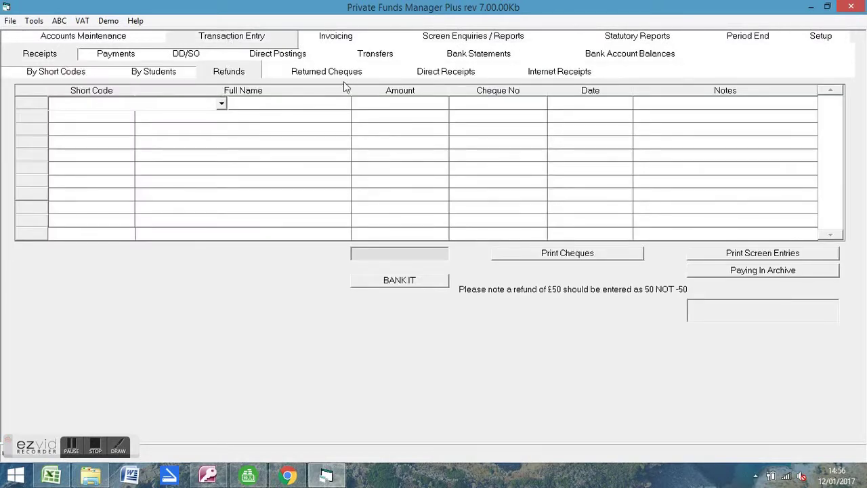
pyautogui.write('A')
pyautogui.press('BackSpace')
pyautogui.press('BackSpace')
pyautogui.write('SKI2014')
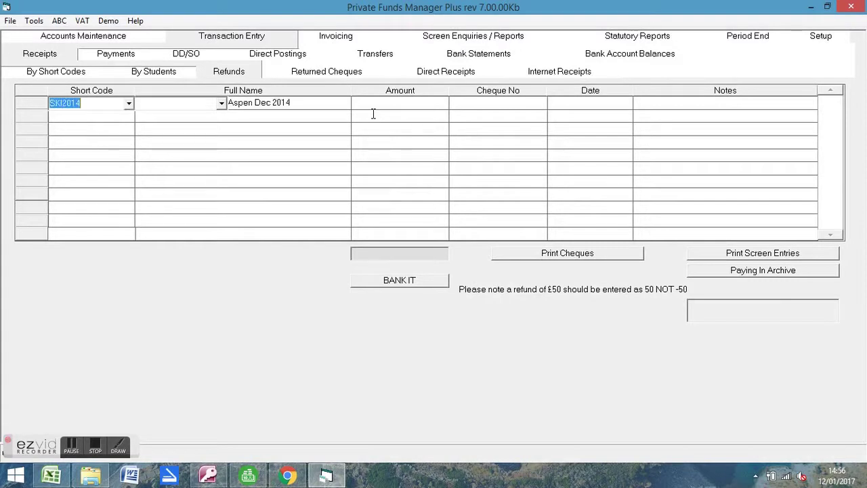
pyautogui.press('Tab')
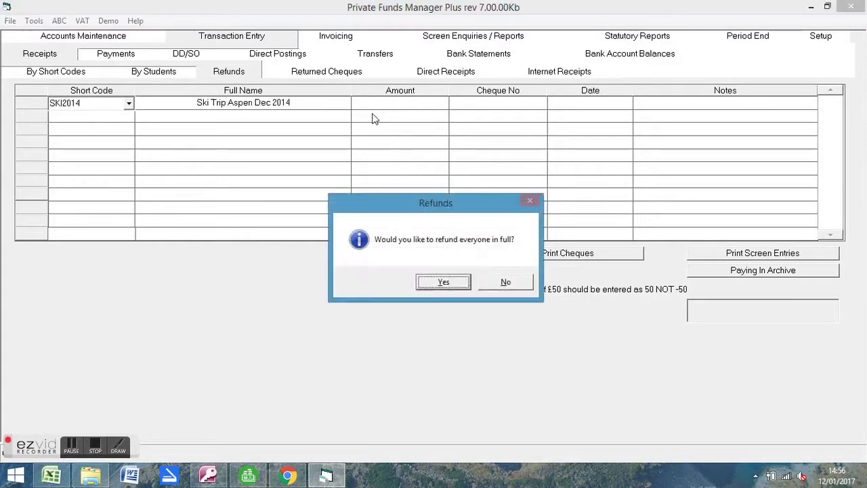
pyautogui.click(503, 283)
pyautogui.click(504, 282)
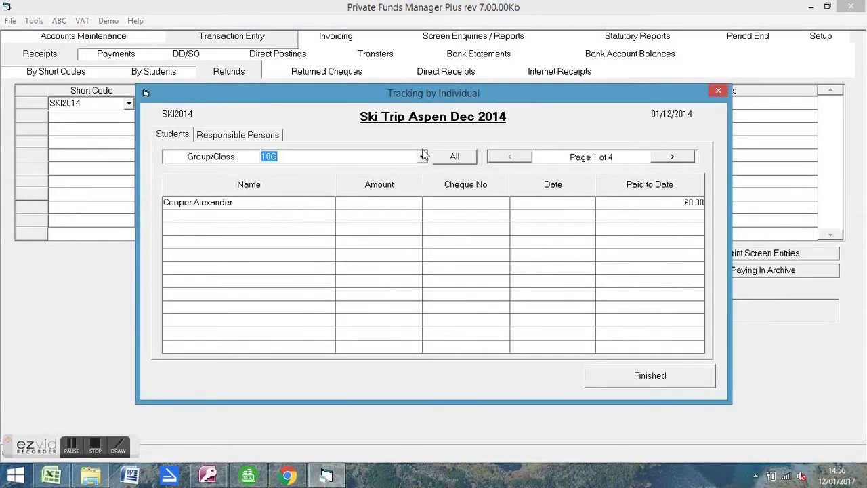
pyautogui.click(444, 158)
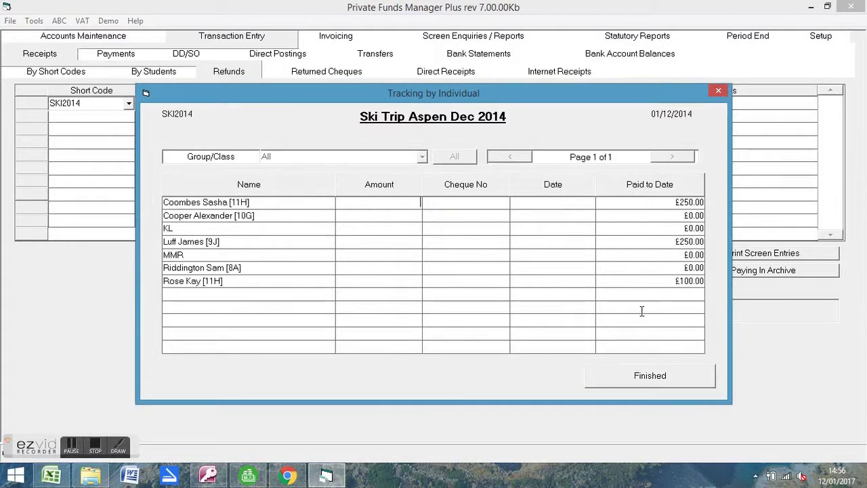
# Enter a £100.00 refund for the last listed student in class 11H with cheque number 102929 and finish the tracking entry.
pyautogui.click(705, 284)
pyautogui.press('Tab')
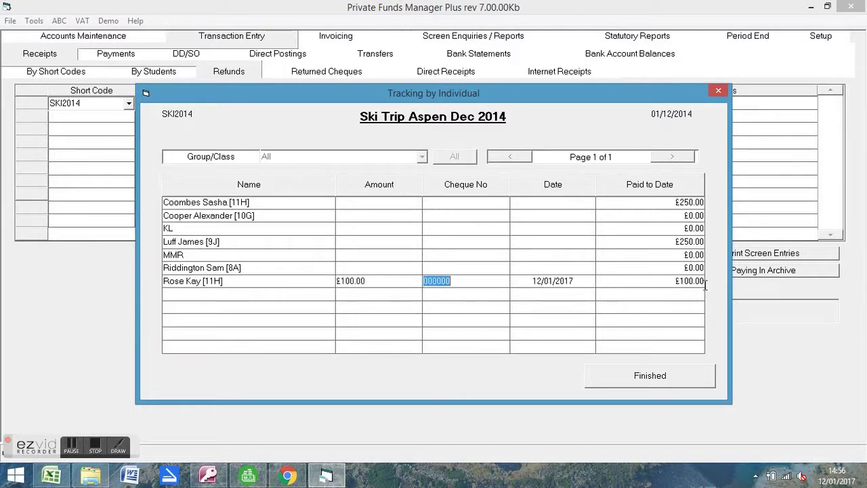
pyautogui.write('1029298')
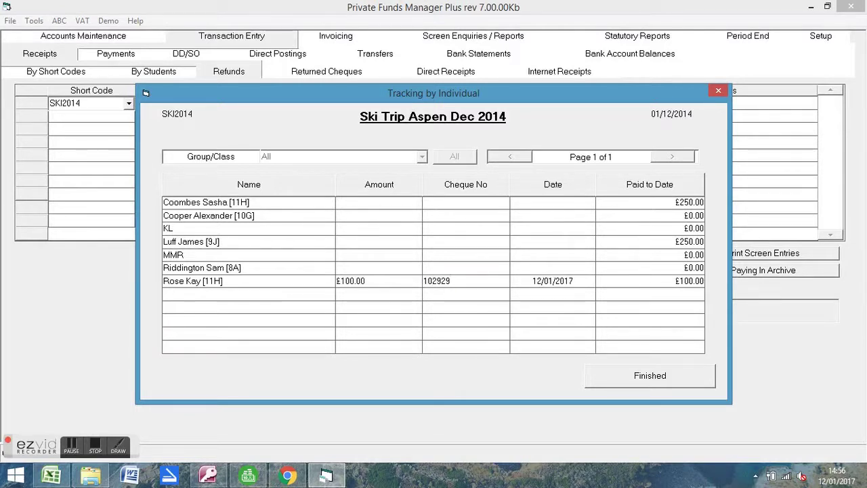
pyautogui.click(658, 385)
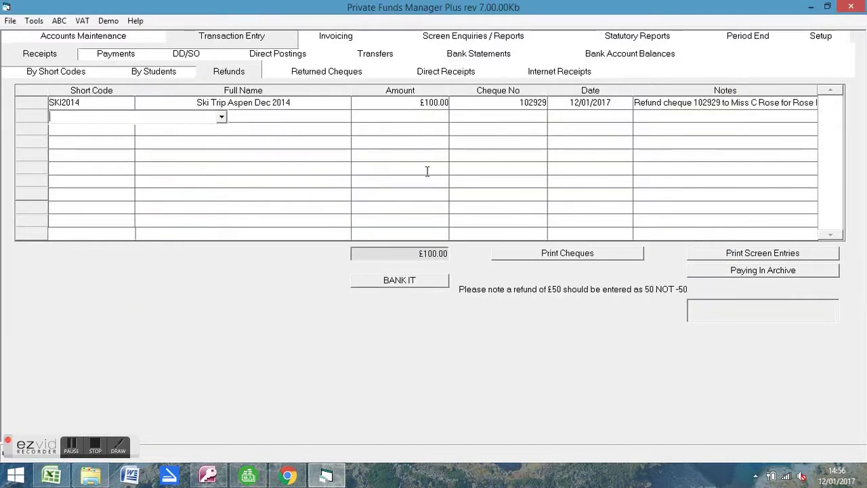
# Bank the ski trip refund from the SF School Fund Bank A/c, declining to refund everyone, and close the refund listing without printing.
pyautogui.click(408, 285)
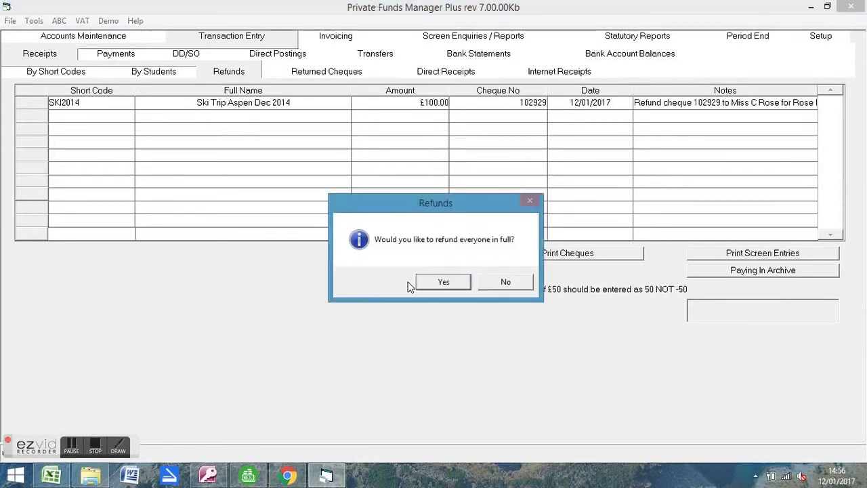
pyautogui.click(498, 279)
pyautogui.click(515, 285)
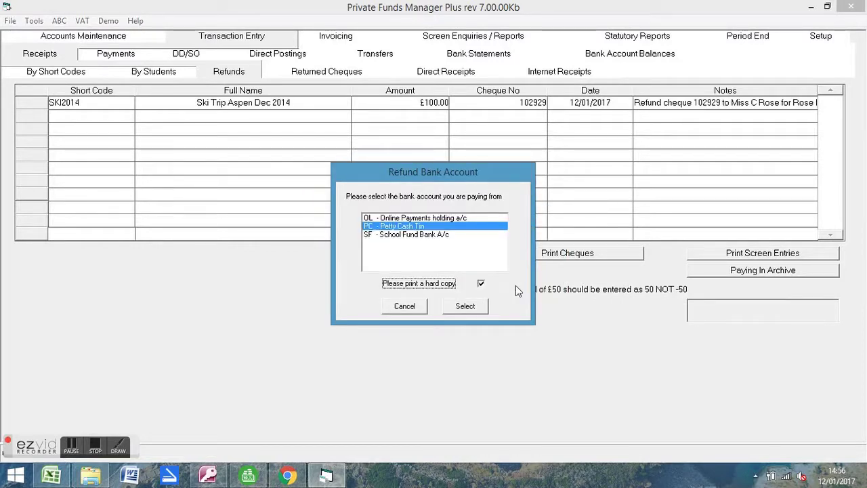
pyautogui.click(413, 237)
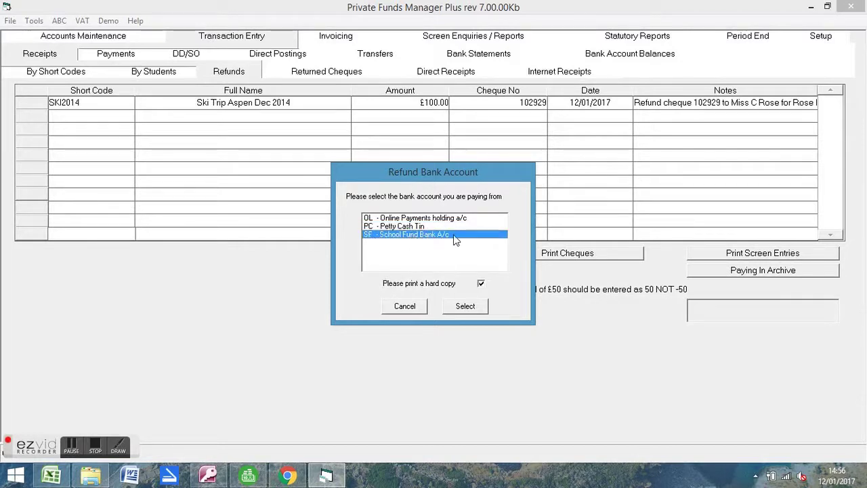
pyautogui.click(478, 306)
pyautogui.click(492, 281)
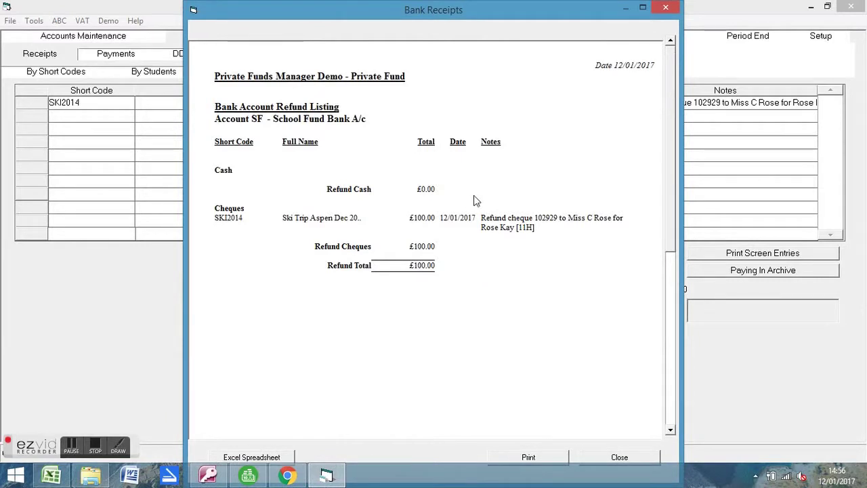
pyautogui.click(613, 457)
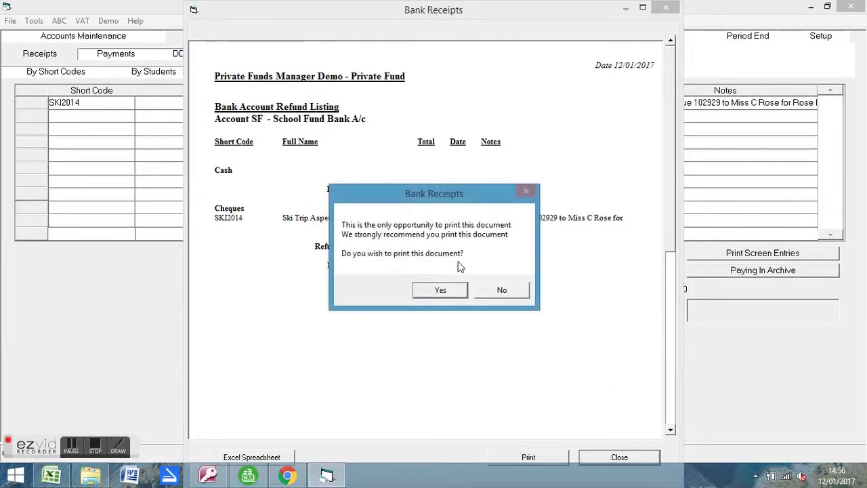
pyautogui.click(512, 293)
# View the individual transaction listing for the 11H student refunded by cheque to check the ski trip refund, and close it.
pyautogui.click(468, 38)
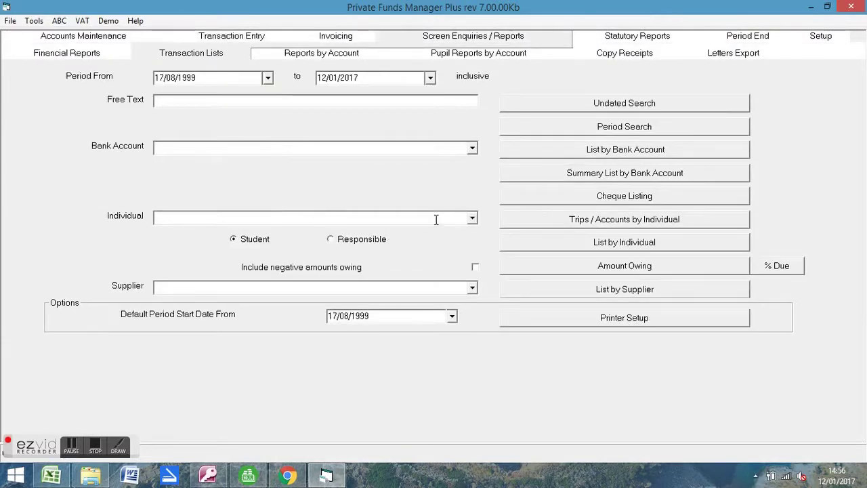
pyautogui.write('kay')
pyautogui.click(473, 218)
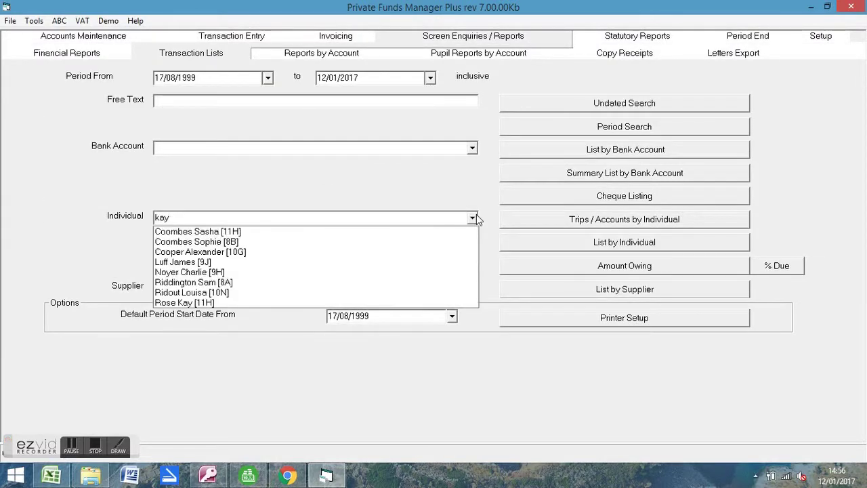
pyautogui.click(448, 304)
pyautogui.click(602, 242)
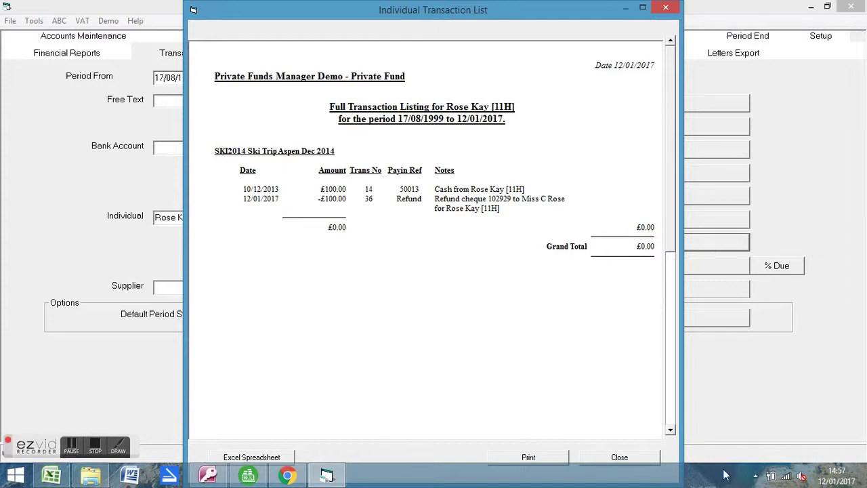
pyautogui.click(620, 457)
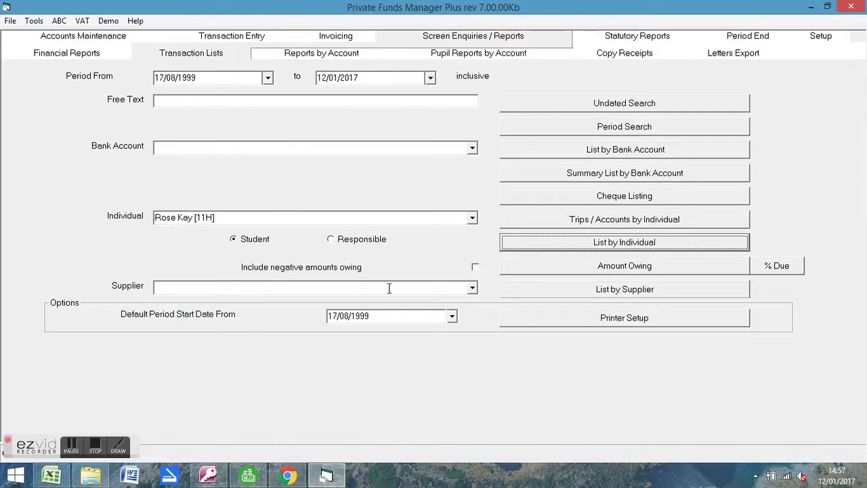
# Run an undated audit trail search for the free text "refund", review the listed refunds and close the report.
pyautogui.click(183, 100)
pyautogui.write('refunds')
pyautogui.press('BackSpace')
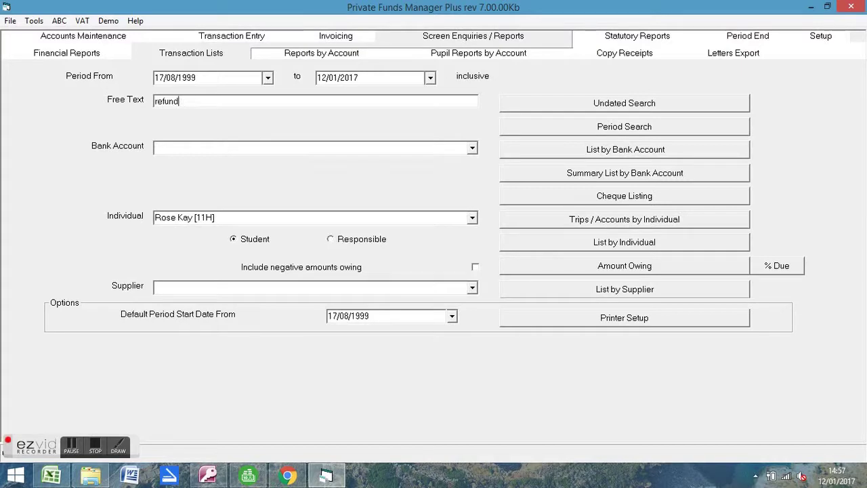
pyautogui.click(535, 108)
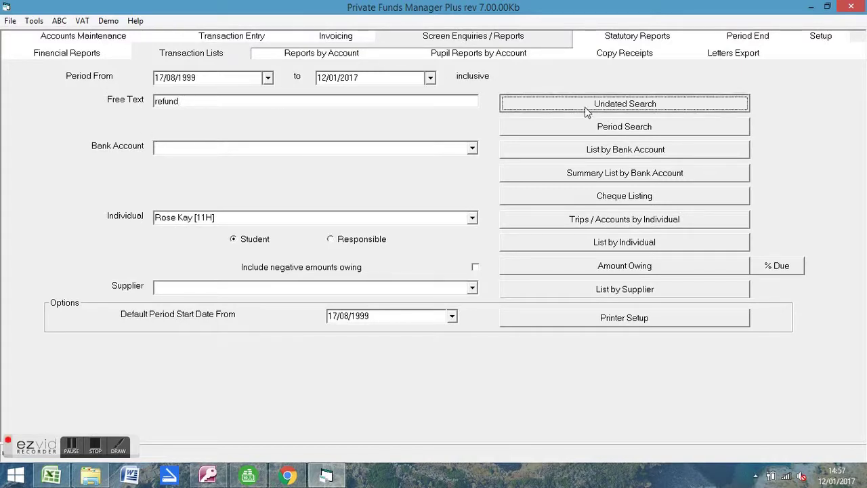
pyautogui.click(486, 277)
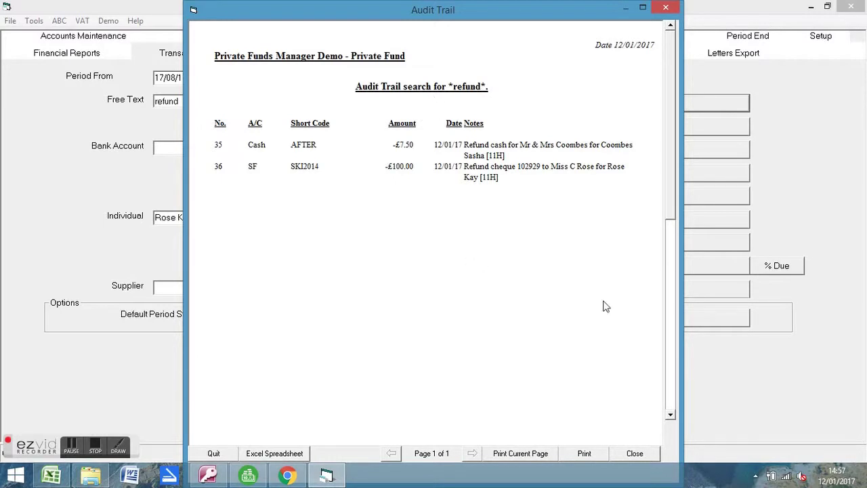
pyautogui.click(627, 454)
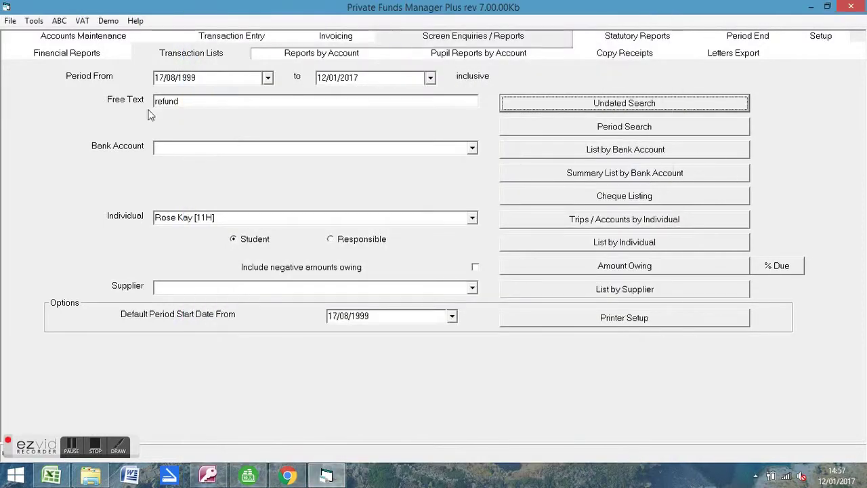
# Return to refund entry and view the refund-everyone prompts with no refunds entered, declining the full refund and dismissing the message.
pyautogui.click(224, 40)
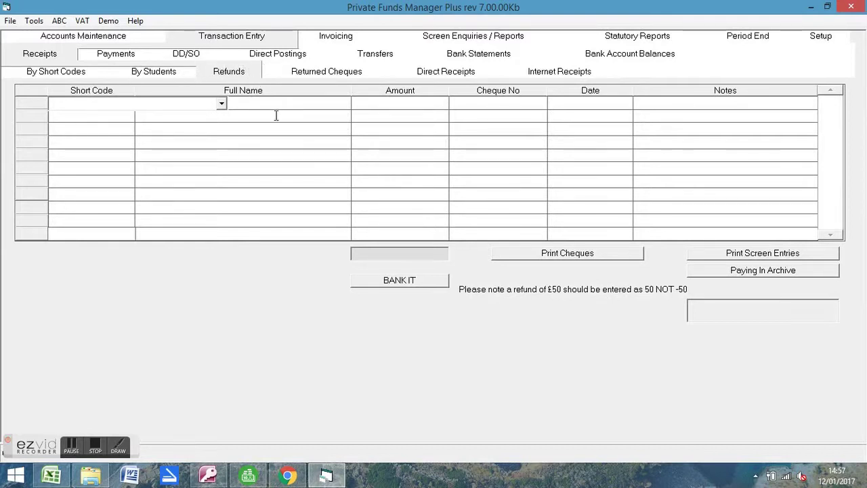
pyautogui.click(419, 283)
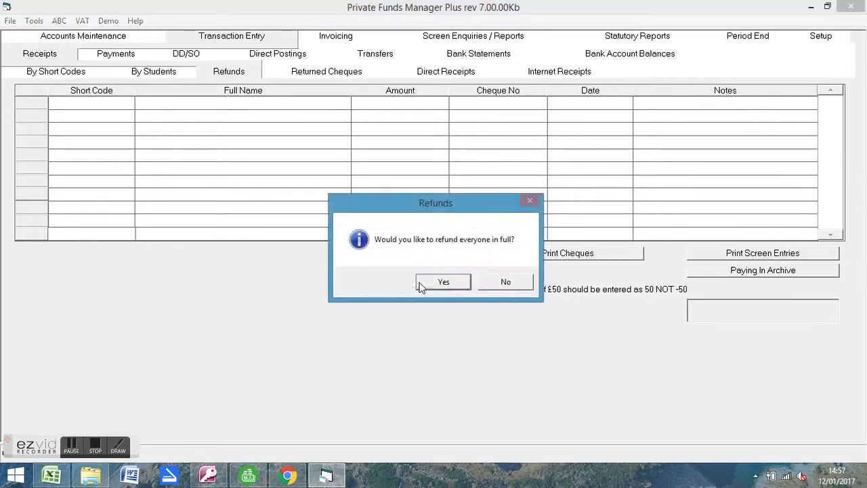
pyautogui.click(486, 282)
pyautogui.click(486, 283)
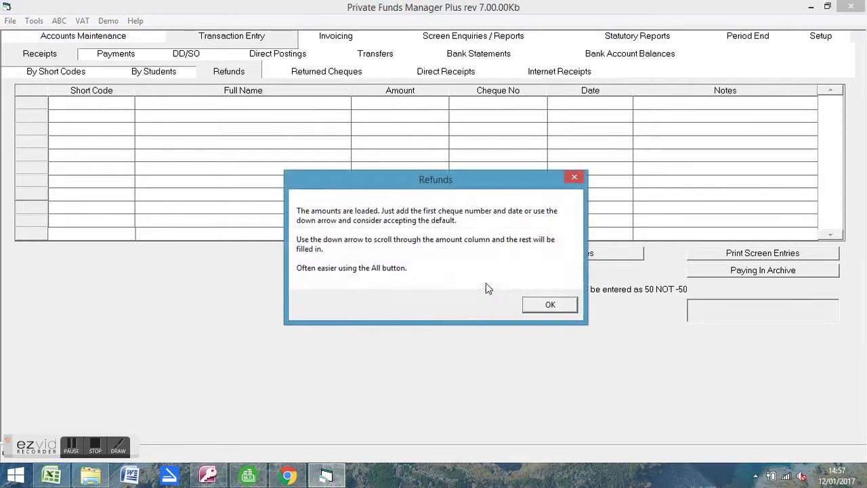
pyautogui.click(572, 304)
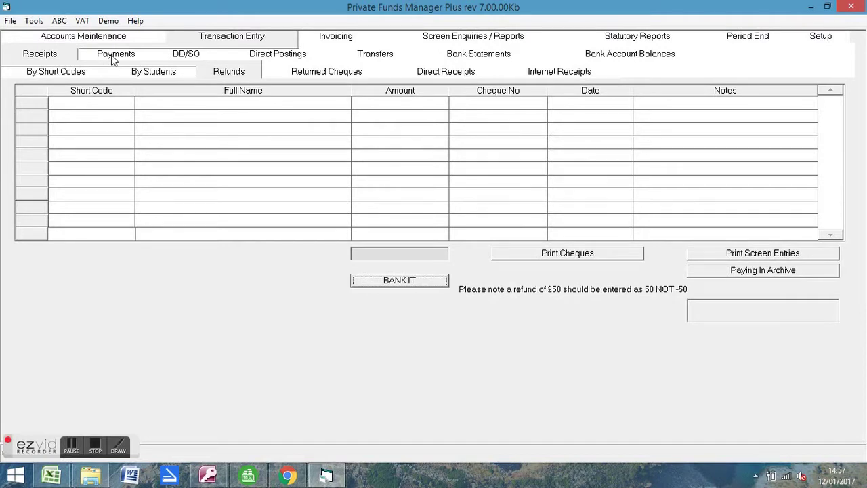
pyautogui.click(95, 447)
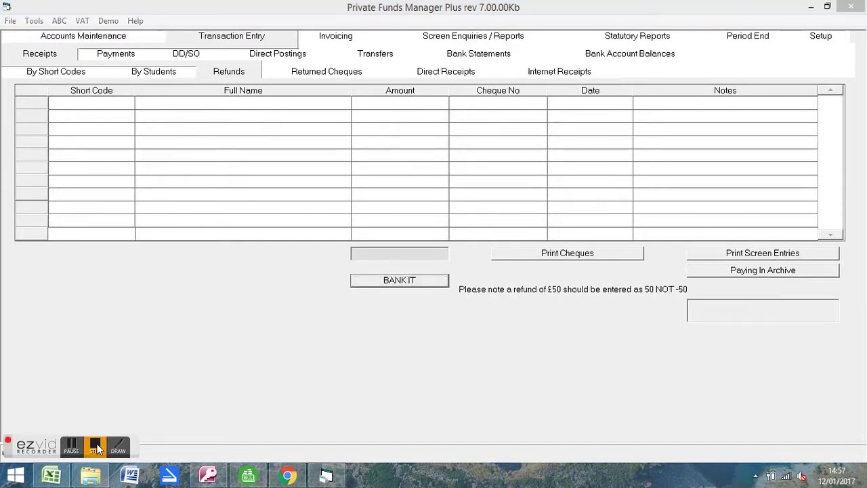